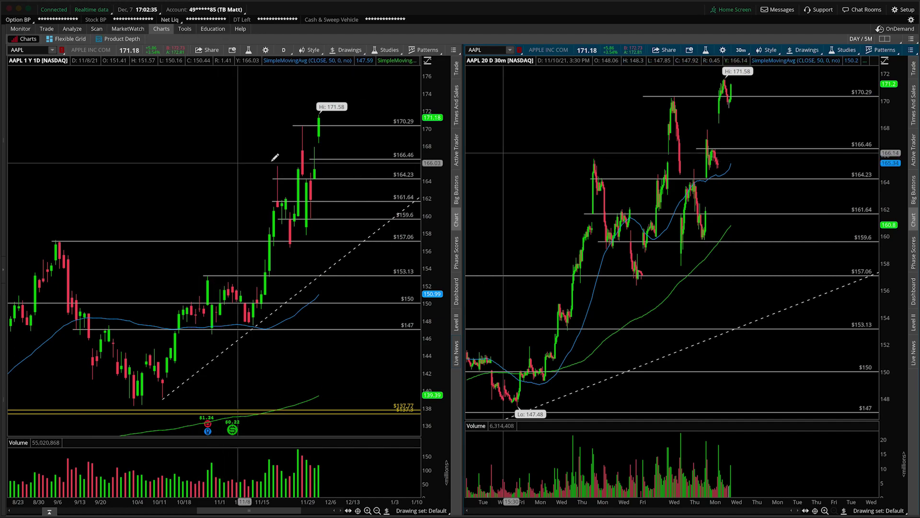
- Show the extended-hours trading session on the 30-minute AAPL chart
left_click_drag(367, 172, 139, 166)
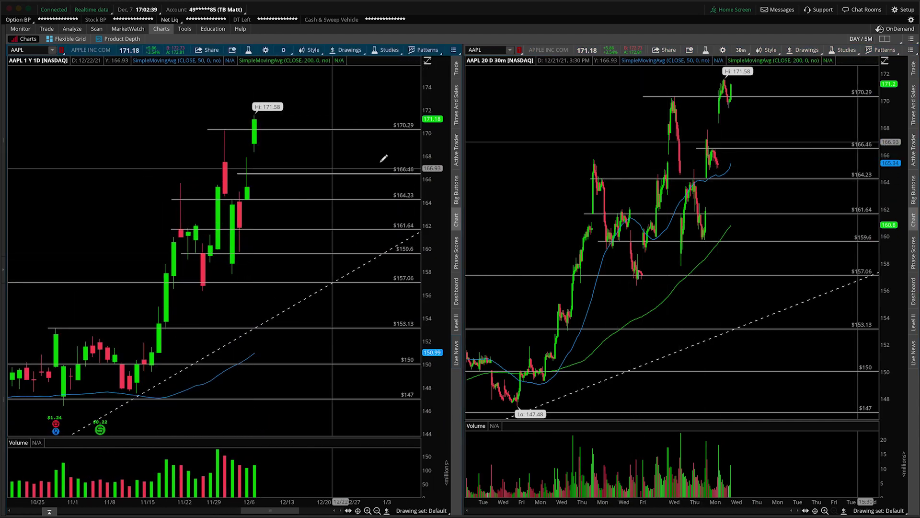
left_click(768, 50)
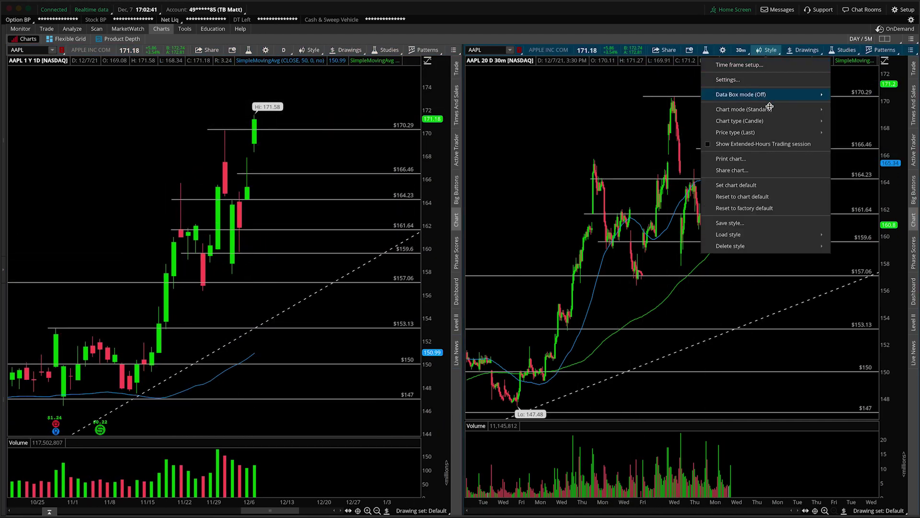
left_click(758, 143)
left_click(730, 37)
- Draw horizontal price levels at $173.86, $172.75 and $171.56 on the 30-minute chart, starting at the after-hours high, latest price and regular-session high
left_click_drag(832, 182, 617, 158)
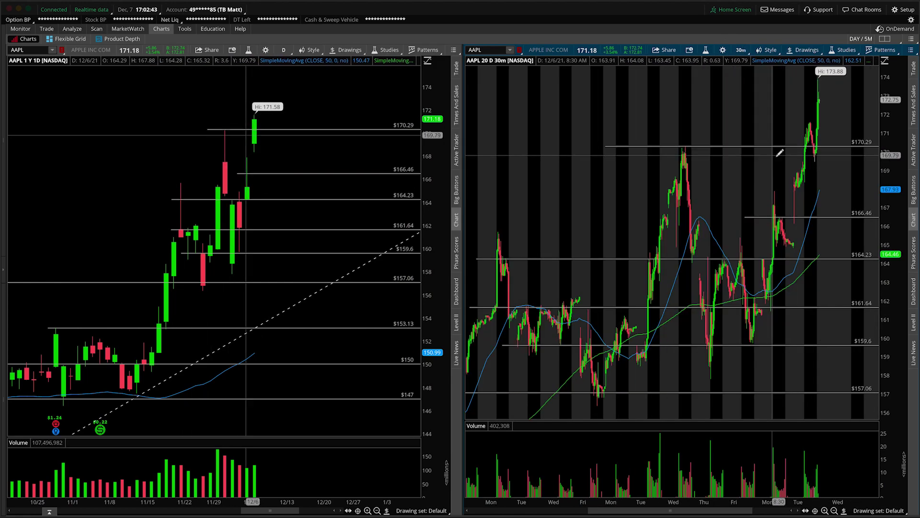
left_click_drag(844, 181, 704, 177)
scroll(714, 164, "right", 3)
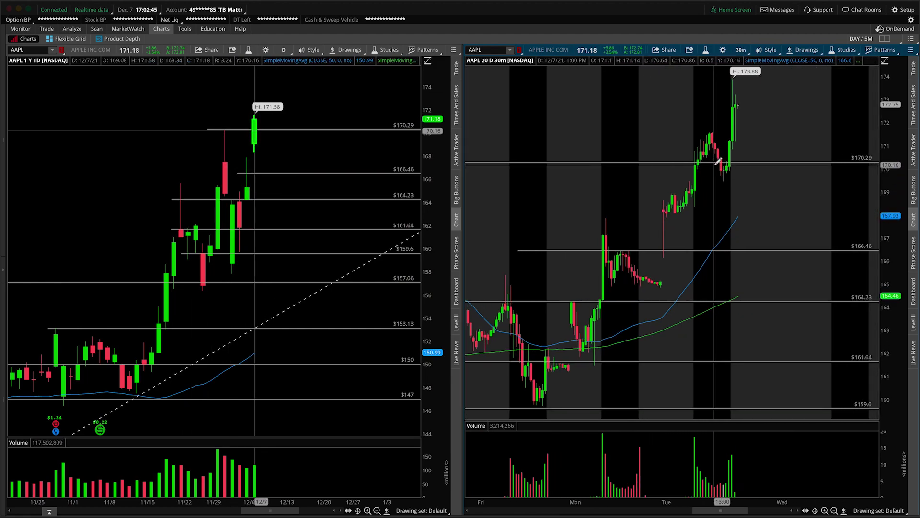
left_click_drag(823, 187, 467, 182)
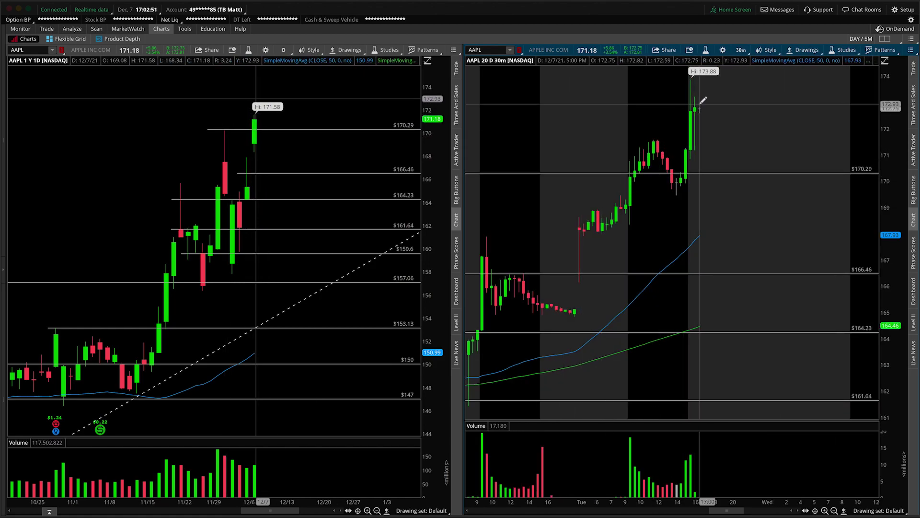
left_click(679, 79)
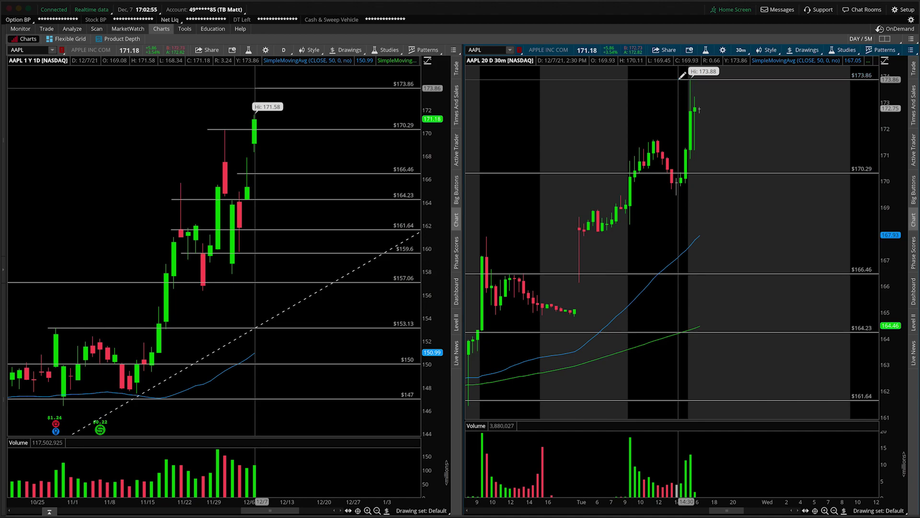
left_click(679, 109)
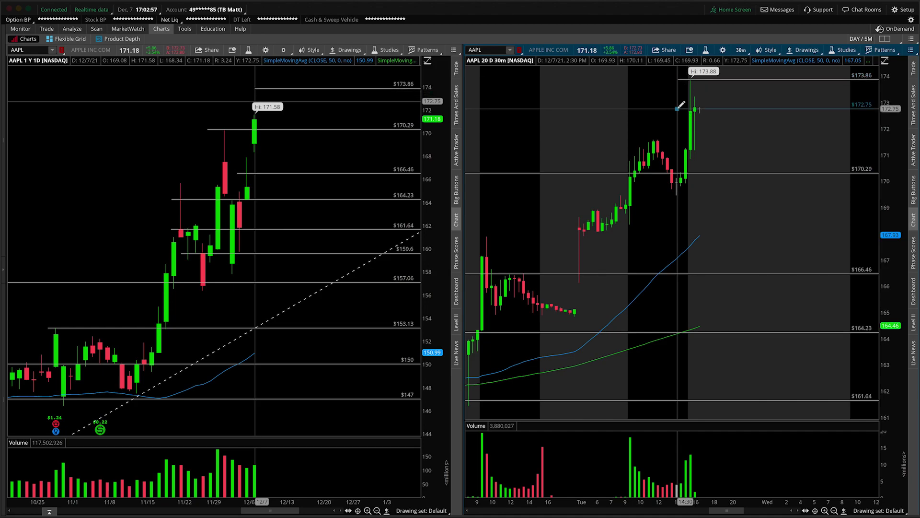
left_click(639, 140)
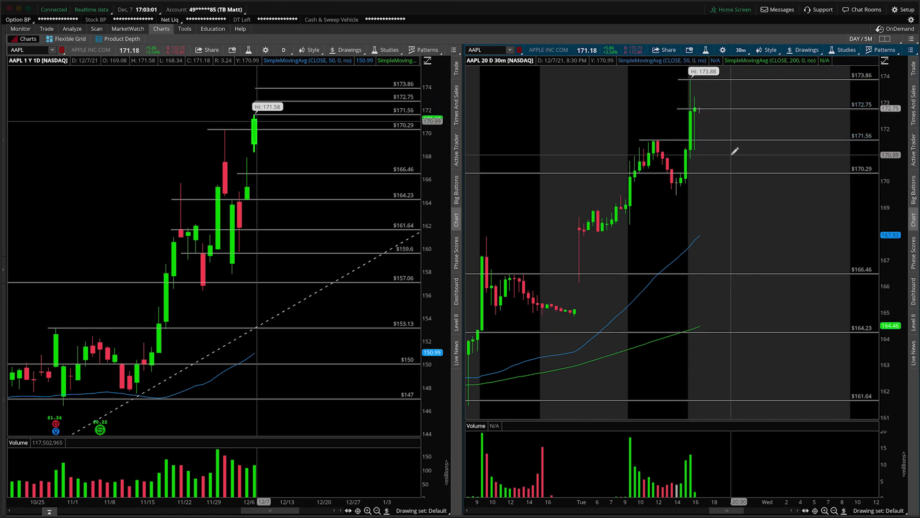
- Sketch a horizontal arrow pointing from the latest 30-minute candle into the coming session, between the $172.75 and $171.56 levels
scroll(746, 166, "down", 2)
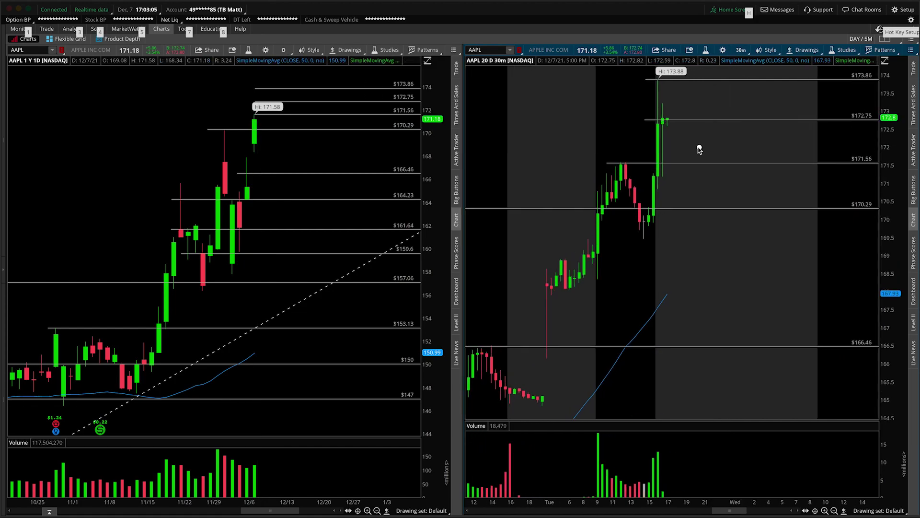
left_click_drag(675, 142, 813, 145)
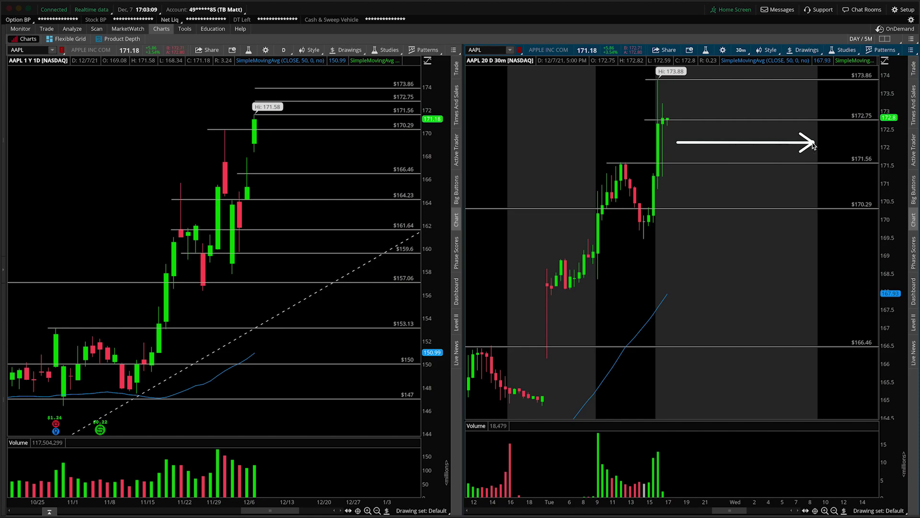
- Hide the extended-hours trading session on the 30-minute AAPL chart
left_click(767, 50)
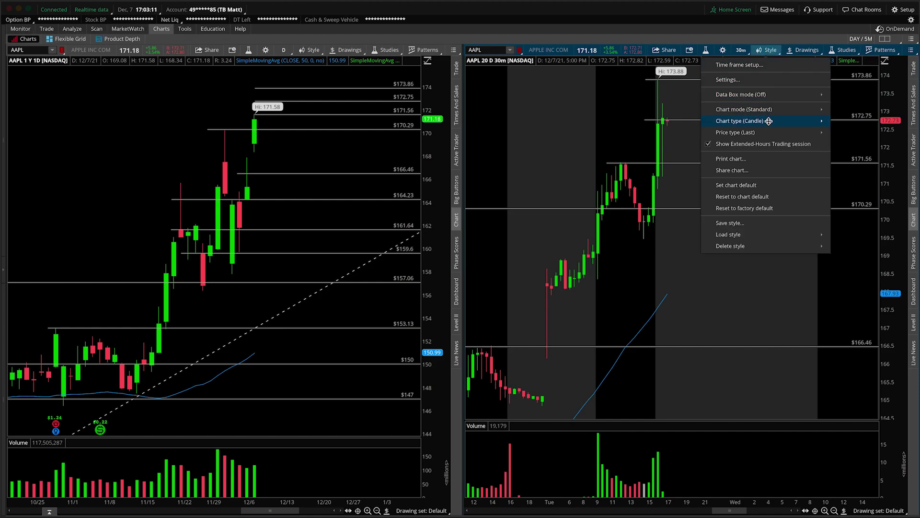
left_click(763, 144)
left_click(392, 32)
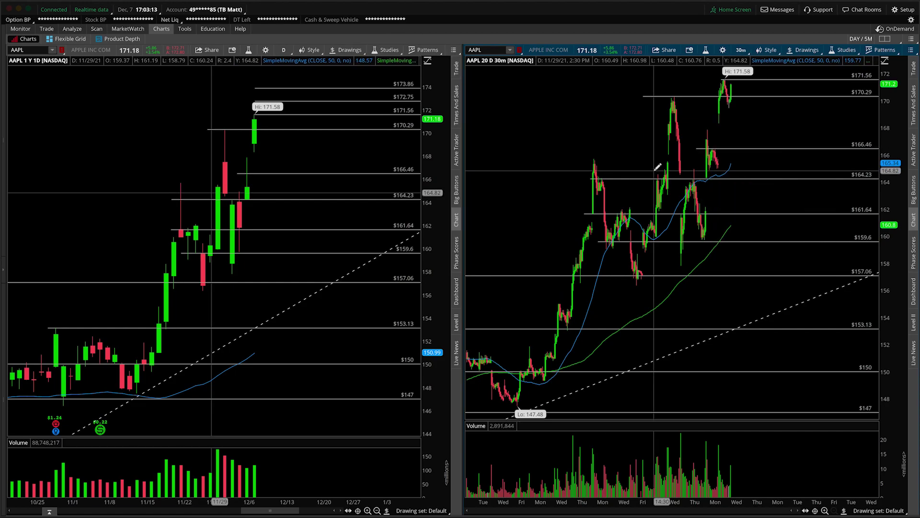
- Switch to the pan cursor and reframe the 30-minute chart to show levels up to $173.86 with empty space after the latest candle
left_click(843, 510)
left_click(846, 323)
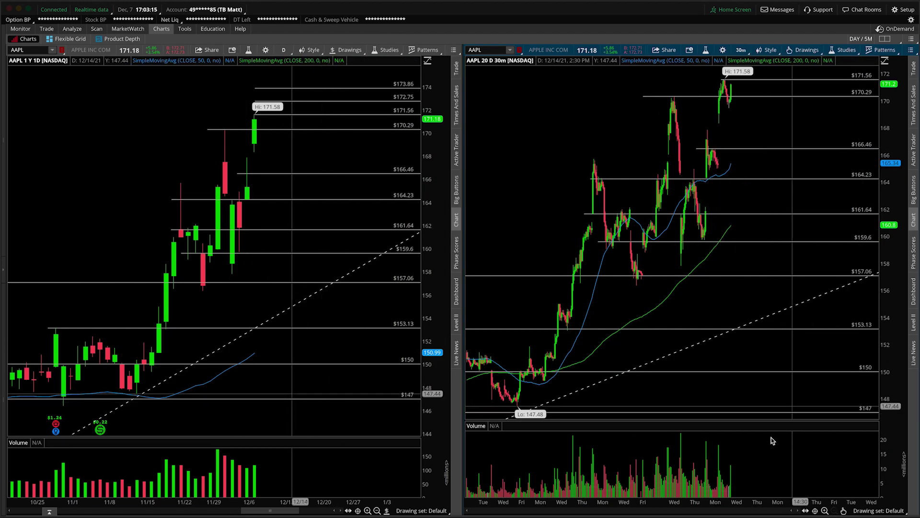
mouse_move(733, 496)
left_mouse_down()
mouse_move(526, 474)
mouse_move(487, 429)
left_mouse_up()
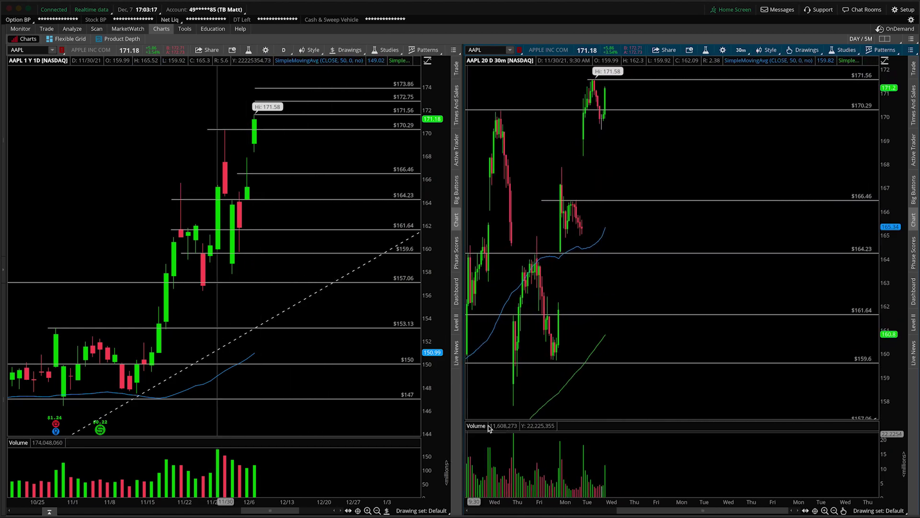
left_click_drag(639, 174, 687, 174)
left_click_drag(895, 174, 895, 168)
left_click_drag(794, 148, 849, 222)
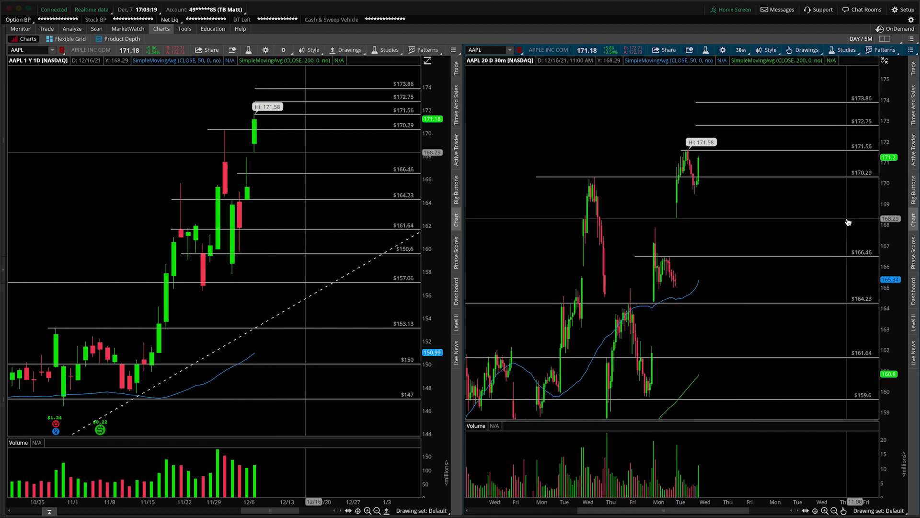
left_click_drag(679, 500, 538, 493)
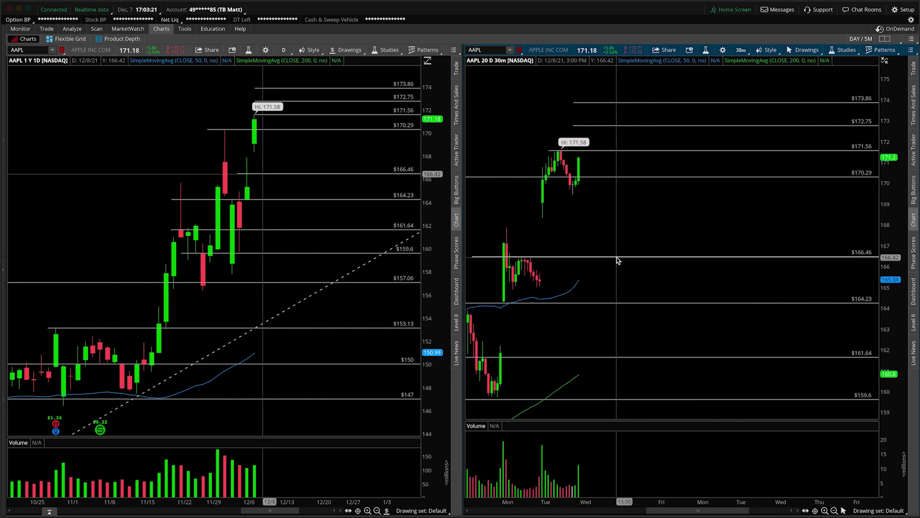
left_click_drag(618, 259, 733, 254)
- Write a circled 1 and sketch a price path from $172.75 up to an X at $173.86, falling toward $171.56
left_click_drag(543, 119, 542, 140)
mouse_move(539, 95)
left_mouse_down()
mouse_move(563, 92)
mouse_move(503, 120)
left_mouse_up()
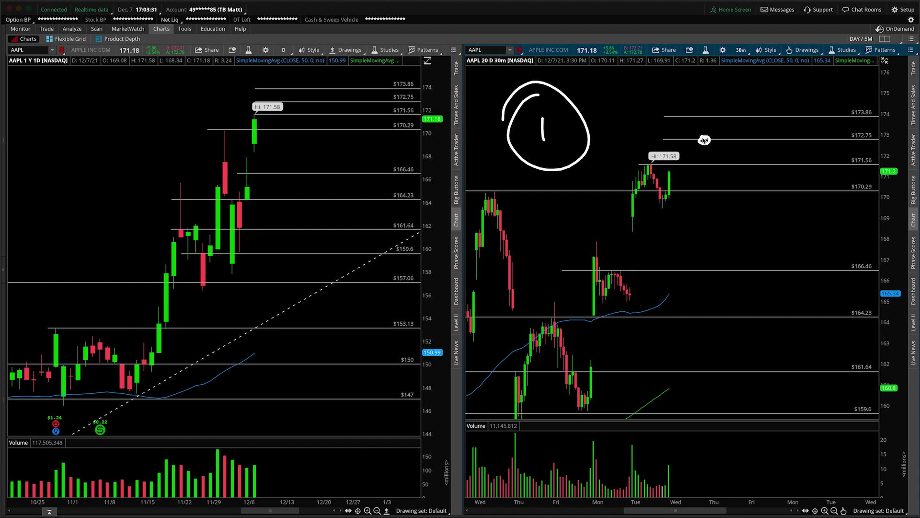
mouse_move(706, 142)
left_mouse_down()
mouse_move(724, 116)
mouse_move(742, 165)
mouse_move(744, 158)
left_mouse_up()
left_click_drag(655, 167, 658, 166)
left_click(726, 174)
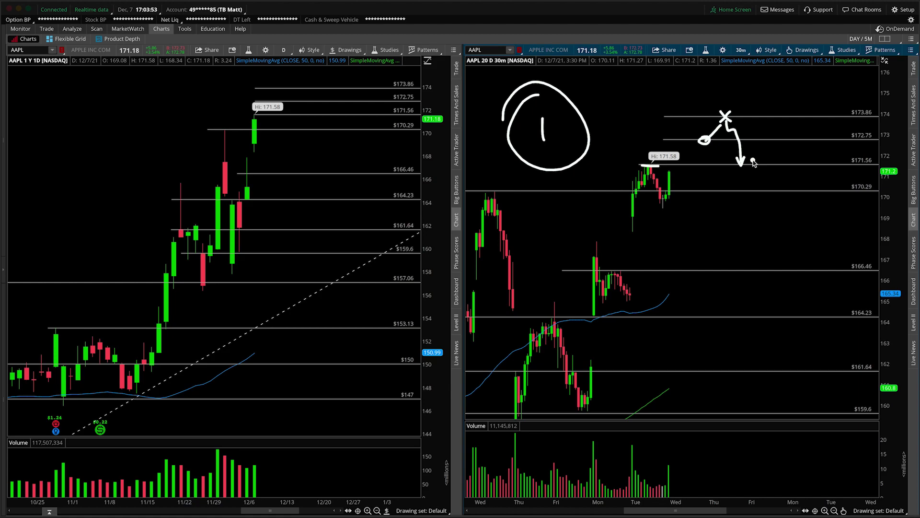
- Sketch two small candles with a question mark at $171.56 and a flat base rebounding in an arrow toward $173.86
mouse_move(752, 160)
left_mouse_down()
mouse_move(762, 157)
mouse_move(757, 171)
mouse_move(768, 156)
mouse_move(771, 173)
mouse_move(791, 156)
mouse_move(790, 166)
left_mouse_up()
left_click(789, 170)
mouse_move(744, 146)
left_mouse_down()
mouse_move(779, 150)
mouse_move(792, 128)
left_mouse_up()
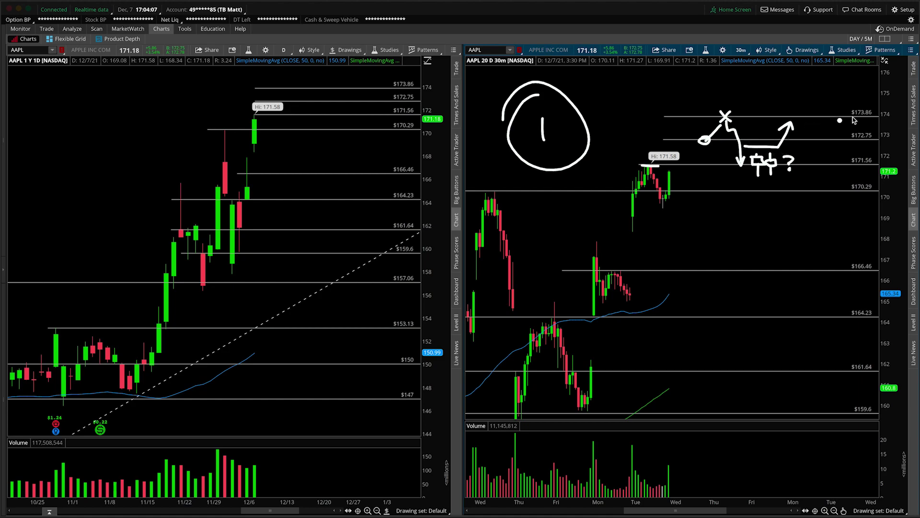
- Mark the $173.86 label with a circle and arrow, add a checkmark below the sketch, and trace the start of the $172.75 level
mouse_move(847, 109)
left_mouse_down()
mouse_move(870, 122)
mouse_move(848, 101)
left_mouse_up()
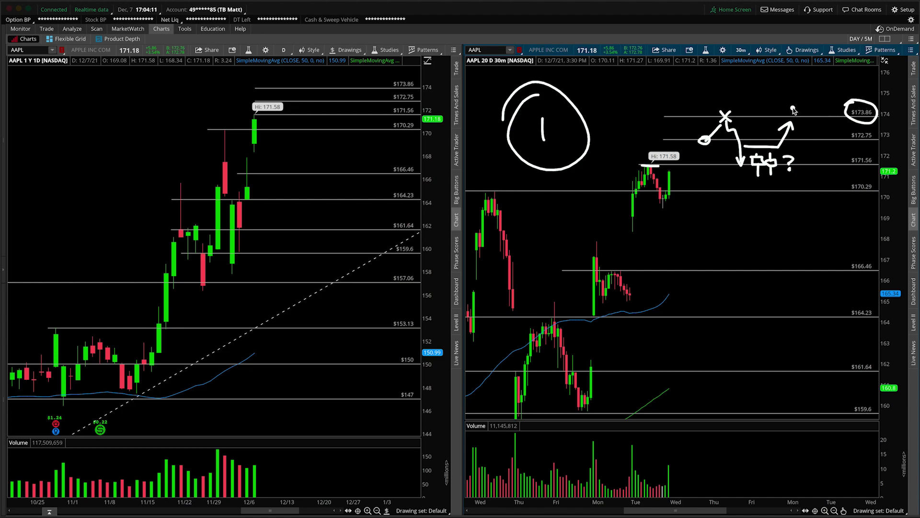
left_click_drag(838, 78, 848, 98)
left_click_drag(744, 241, 792, 217)
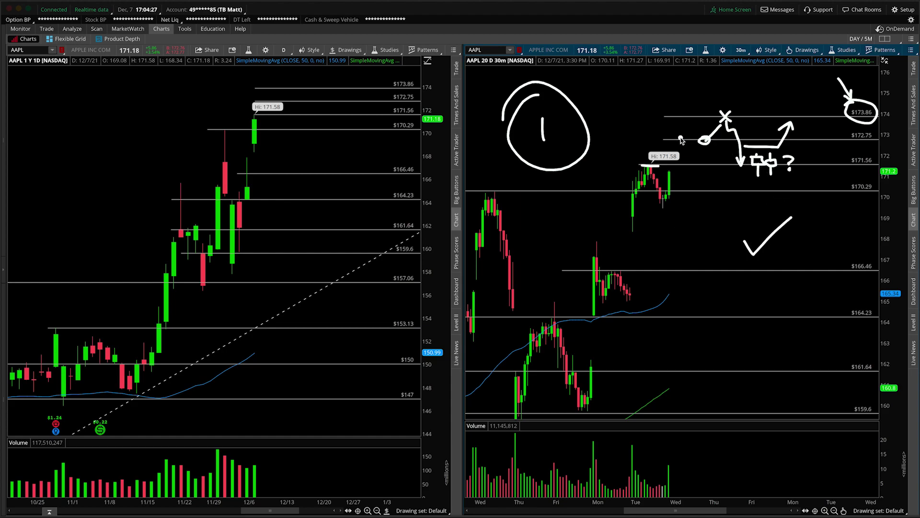
left_click_drag(667, 140, 753, 142)
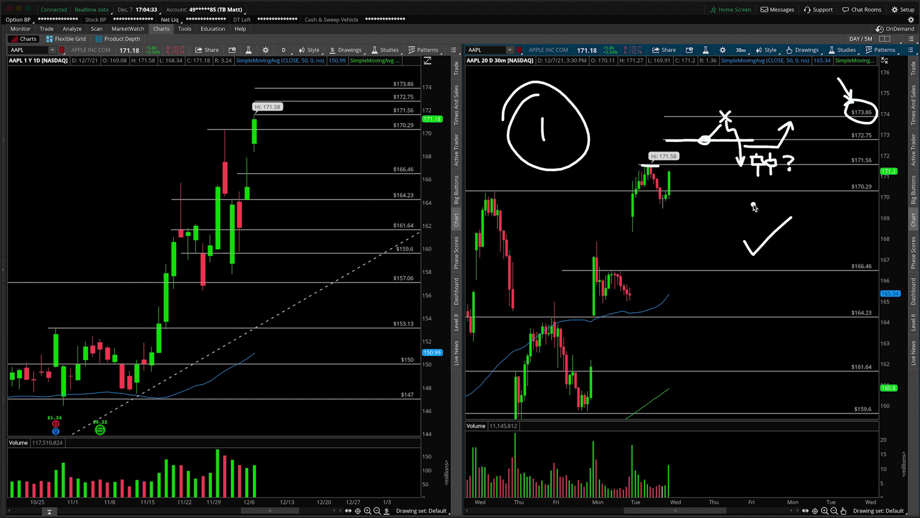
- Clear the first scenario's annotations and write a circled 2 in the empty area above the older 30-minute candles
key("alt+Tab")
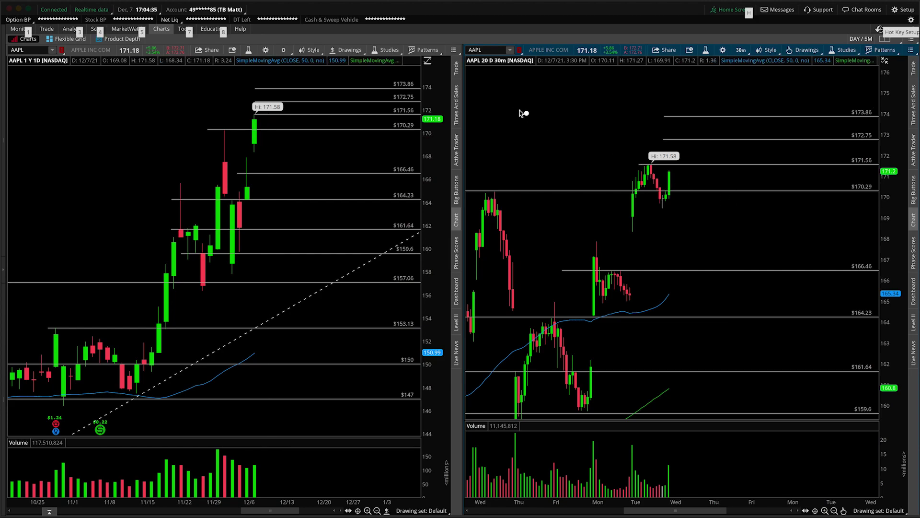
mouse_move(521, 114)
left_mouse_down()
mouse_move(523, 139)
mouse_move(549, 138)
left_mouse_up()
mouse_move(527, 89)
left_mouse_down()
mouse_move(542, 158)
mouse_move(509, 87)
left_mouse_up()
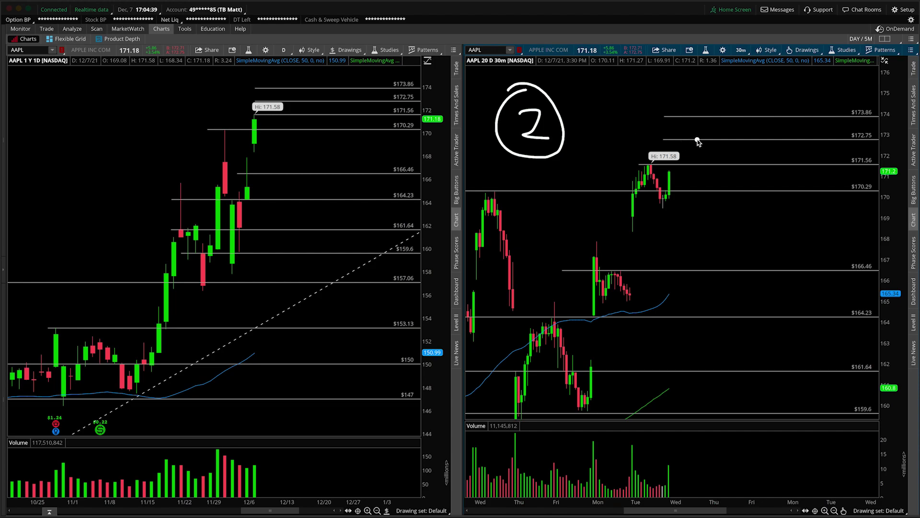
- Sketch a price path rising from $172.75 and consolidating in tightening zigzags just under the $173.86 level
mouse_move(698, 139)
left_mouse_down()
mouse_move(726, 117)
mouse_move(698, 139)
mouse_move(716, 118)
mouse_move(758, 121)
left_mouse_up()
left_click(729, 135)
key("Escape")
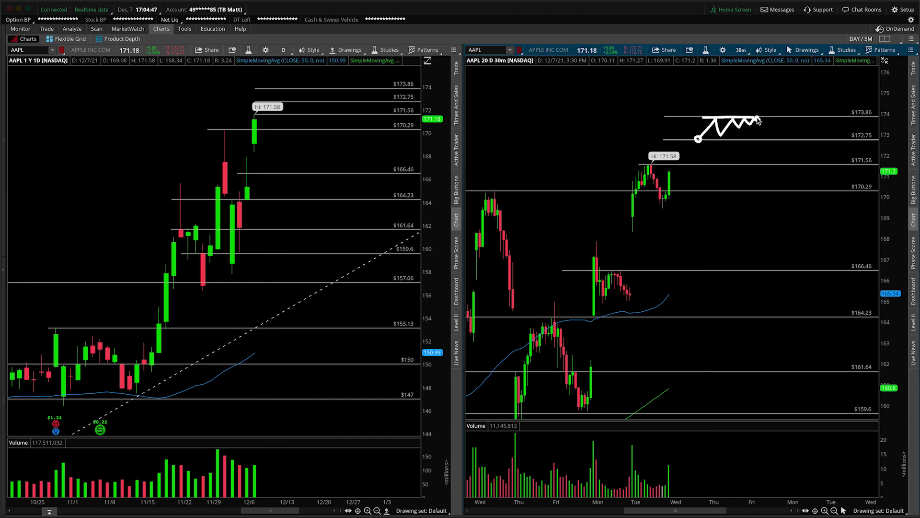
- Draw an arrow pointing down at the $173.86 label and a breakout arrow rising above that level from the consolidation
left_click_drag(862, 80, 862, 110)
left_click_drag(869, 98, 857, 99)
mouse_move(754, 120)
left_mouse_down()
mouse_move(788, 80)
mouse_move(790, 99)
left_mouse_up()
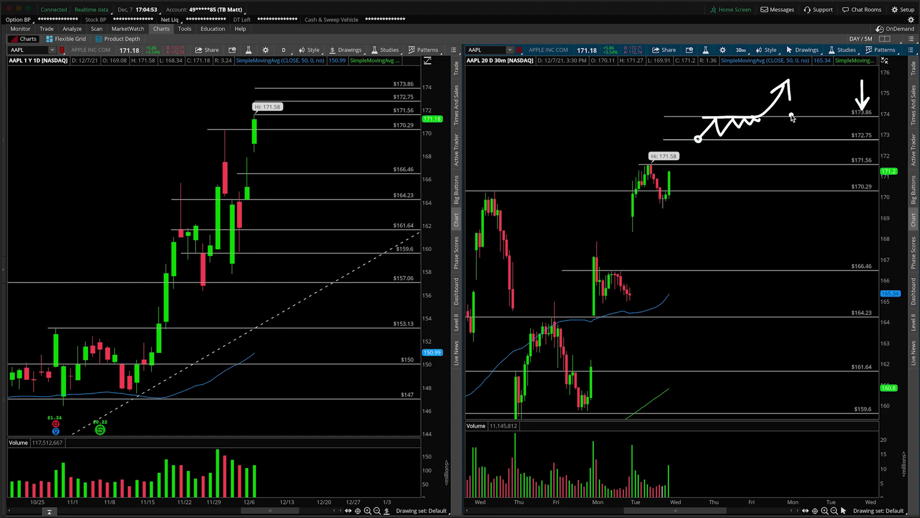
mouse_move(892, 87)
left_mouse_down()
mouse_move(877, 89)
mouse_move(881, 102)
mouse_move(894, 88)
left_mouse_up()
- Clear the annotations and sketch Tuesday's opening dip below a short line near $169, with an arrow rising toward $171.56
key("Escape")
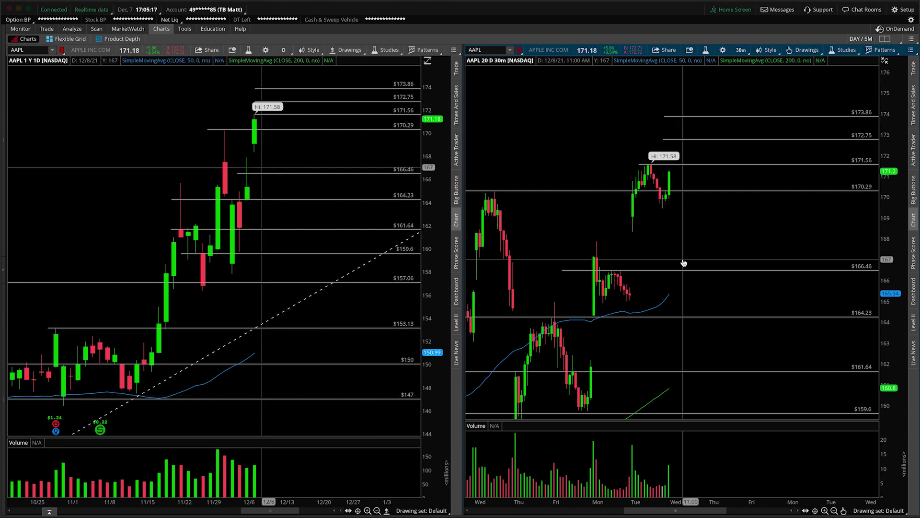
key("alt")
key("alt+Tab")
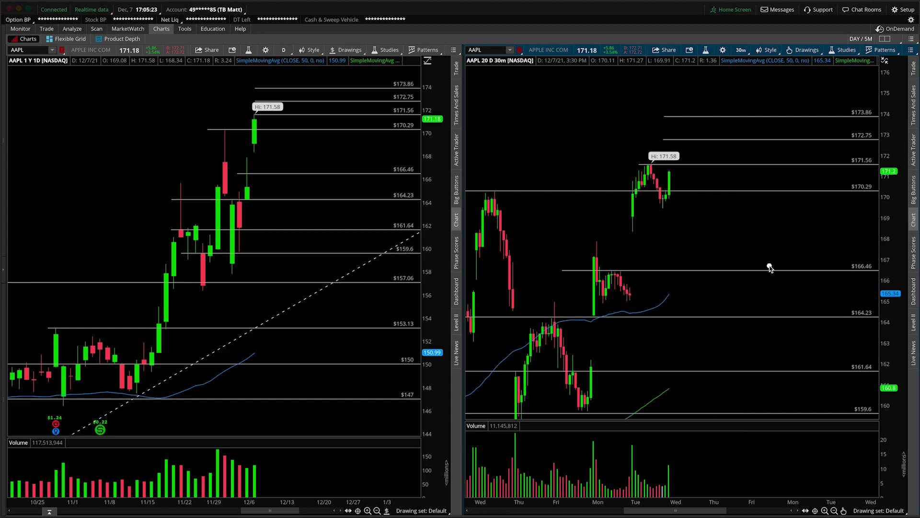
mouse_move(626, 217)
left_mouse_down()
mouse_move(646, 219)
mouse_move(636, 223)
mouse_move(642, 232)
left_mouse_up()
left_click_drag(649, 179, 656, 182)
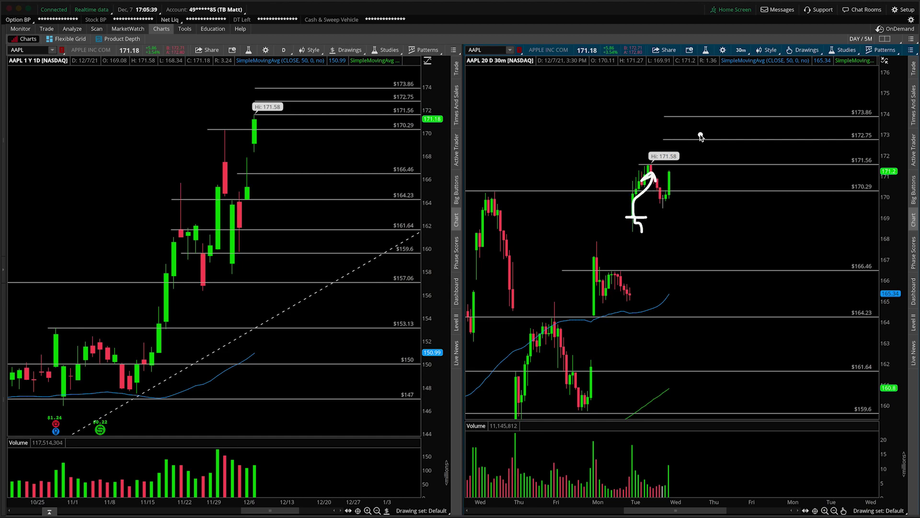
- Sketch a price path from $172.75 dipping below and reclaiming that level, with an arrow rising above $173.86
mouse_move(701, 135)
left_mouse_down()
mouse_move(719, 152)
mouse_move(729, 140)
left_mouse_up()
left_click_drag(732, 147, 732, 149)
left_click_drag(727, 139, 758, 106)
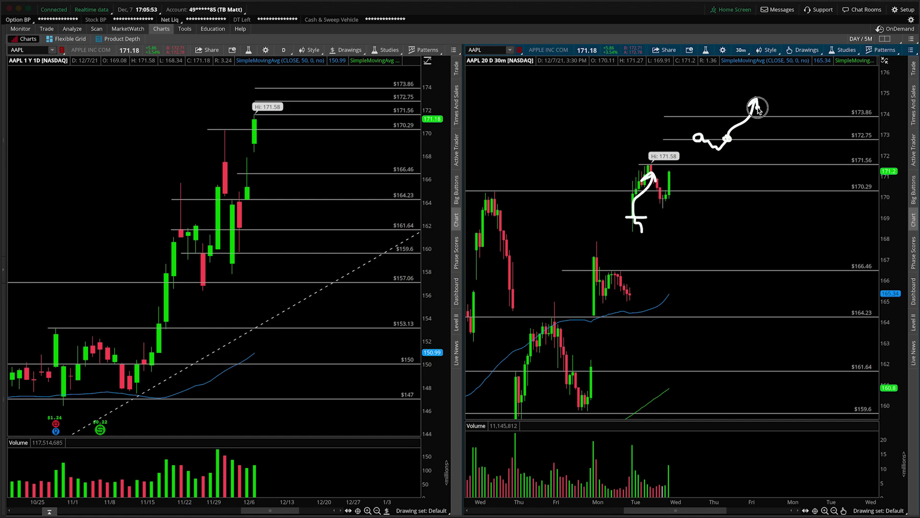
left_click(754, 138)
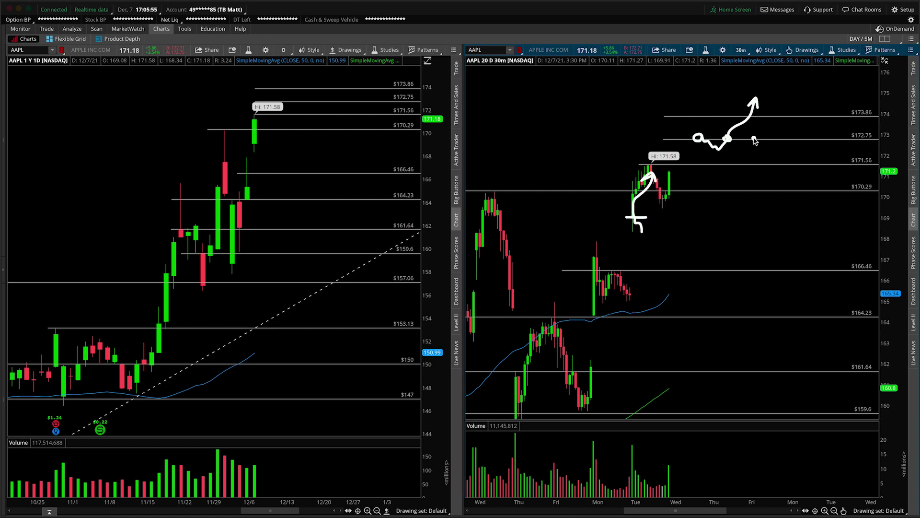